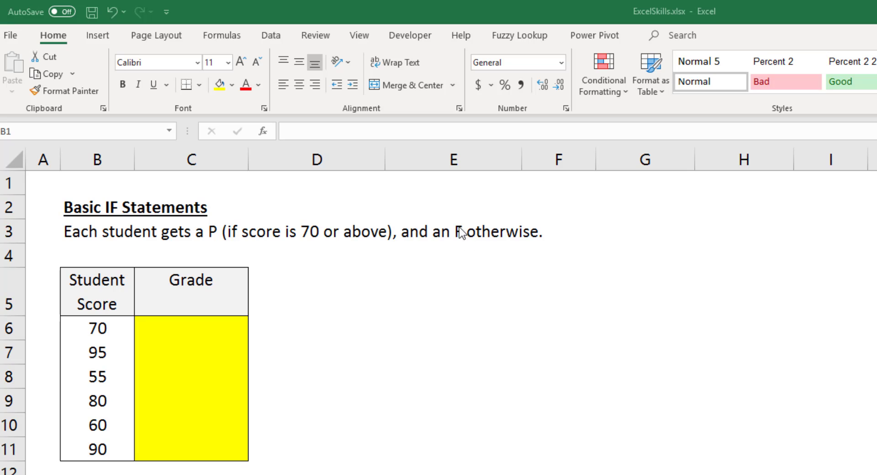
- Start an IF function in C6 with its arguments dialog, and set the logical test to B6>=70
left_click(197, 325)
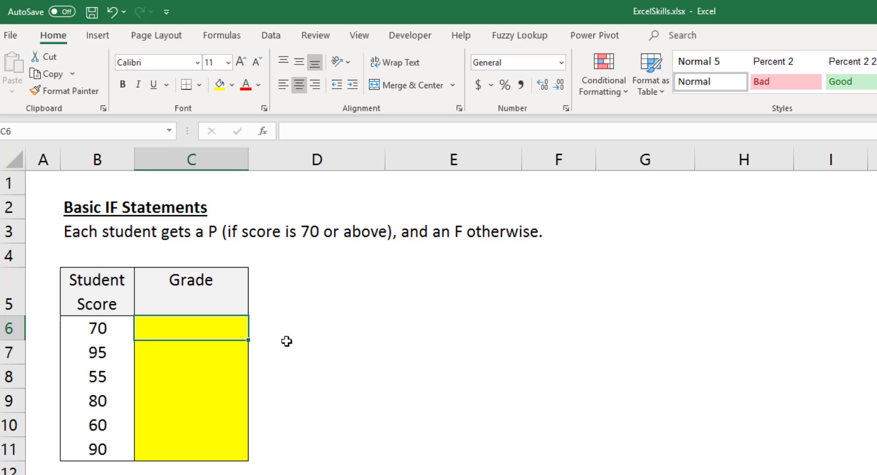
type("=if")
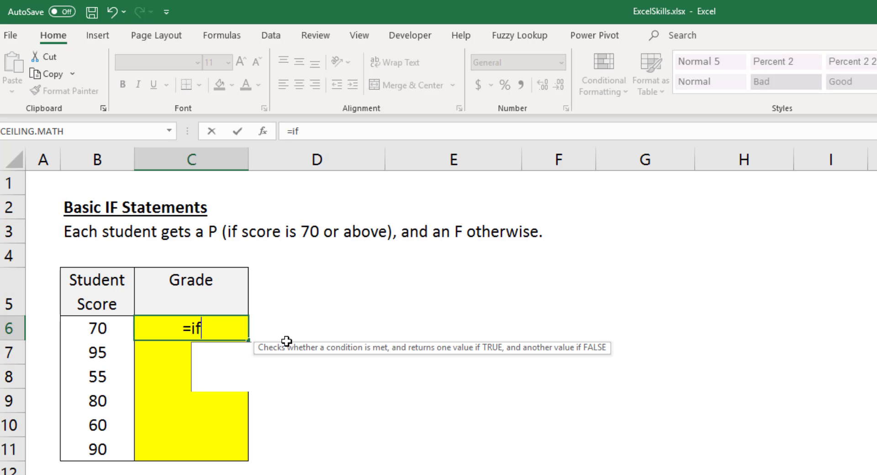
type("(")
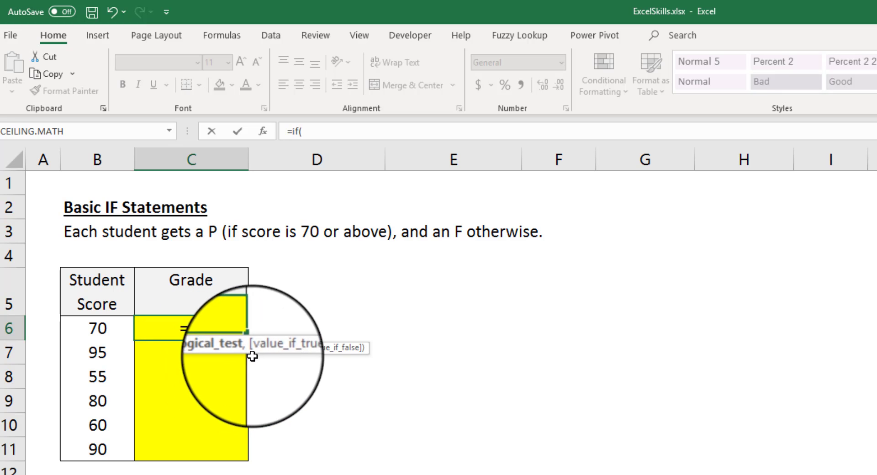
left_click(263, 130)
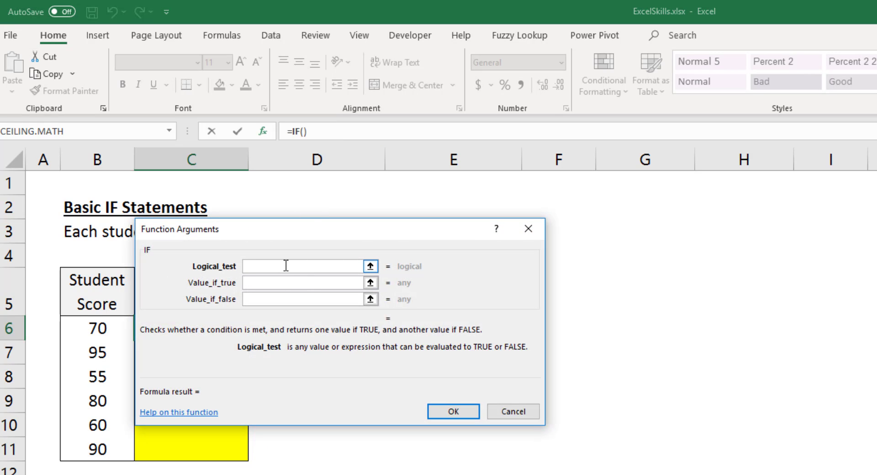
left_click_drag(337, 232, 462, 268)
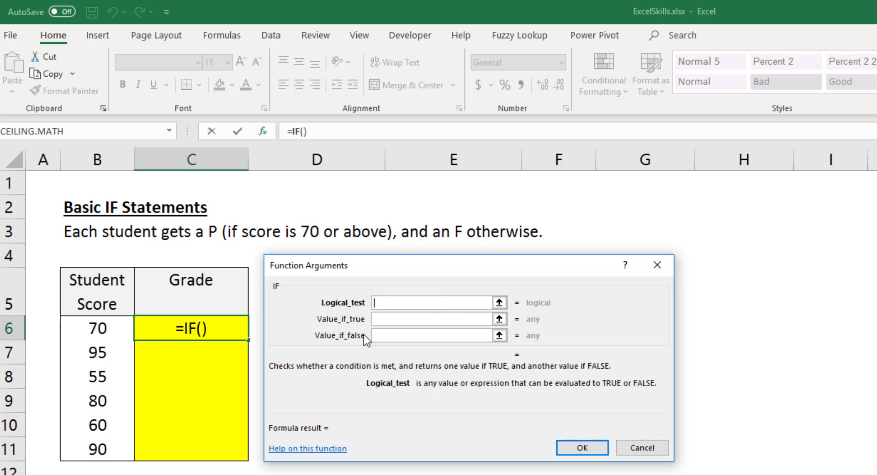
left_click(99, 332)
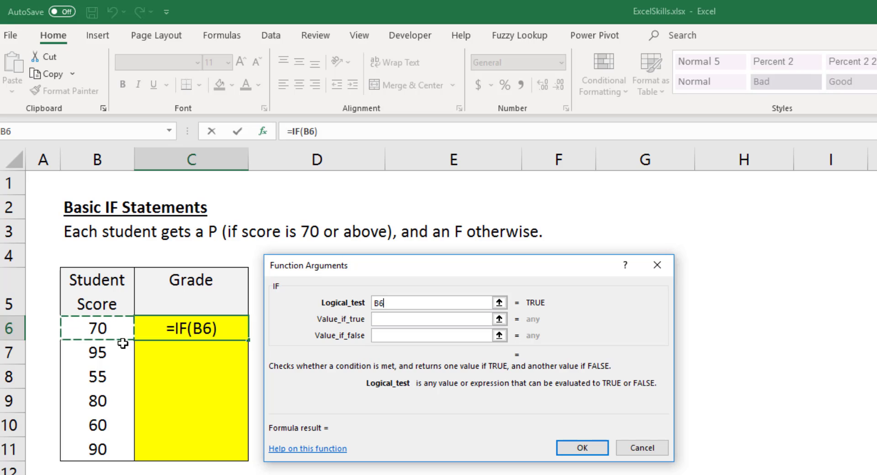
type(">")
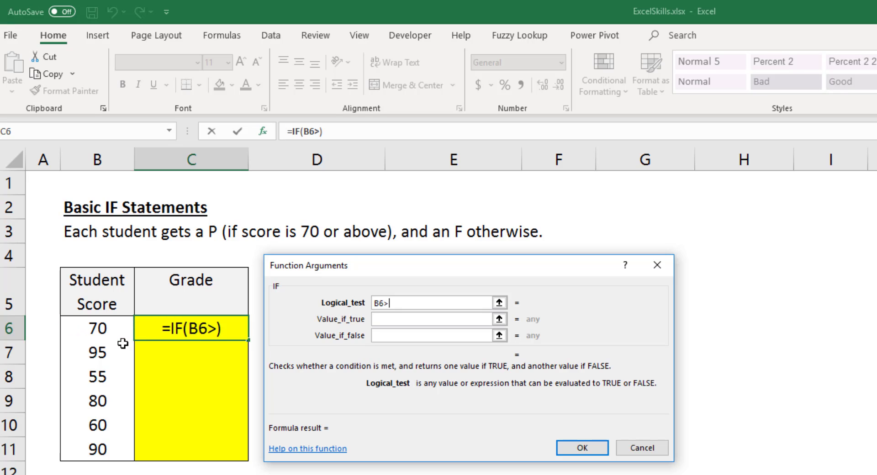
type("=")
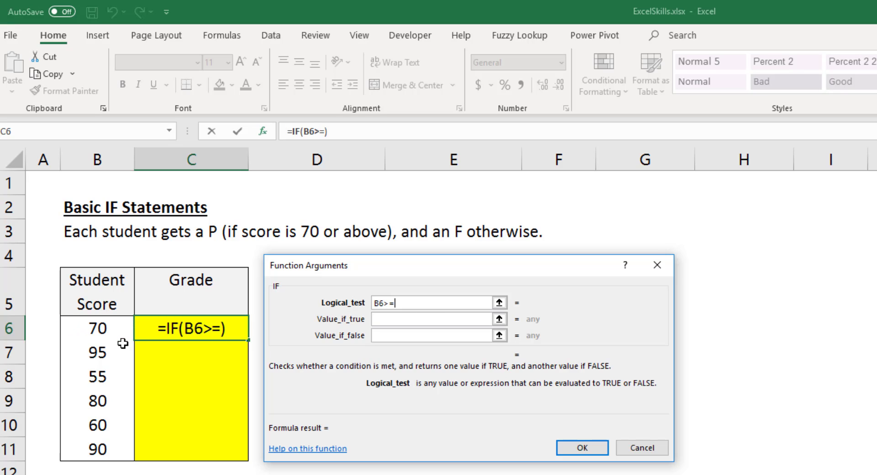
type("70")
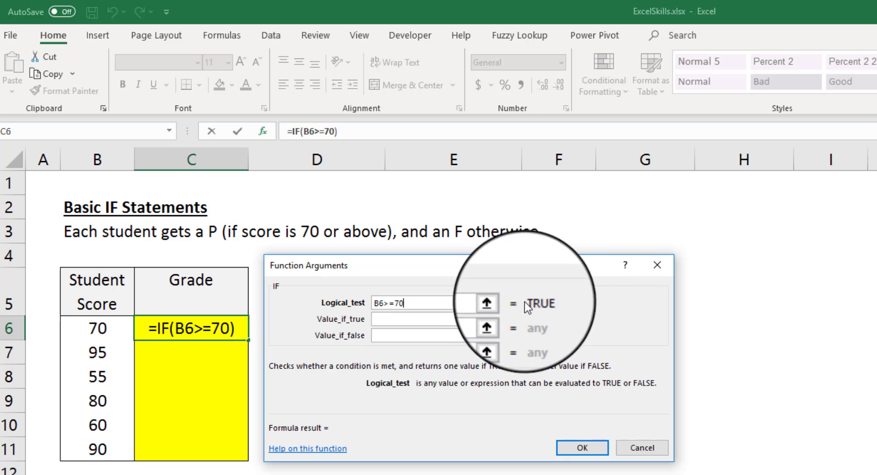
- Make the IF function return "P" when true and "F" when false, and enter the formula in C6
left_click(426, 319)
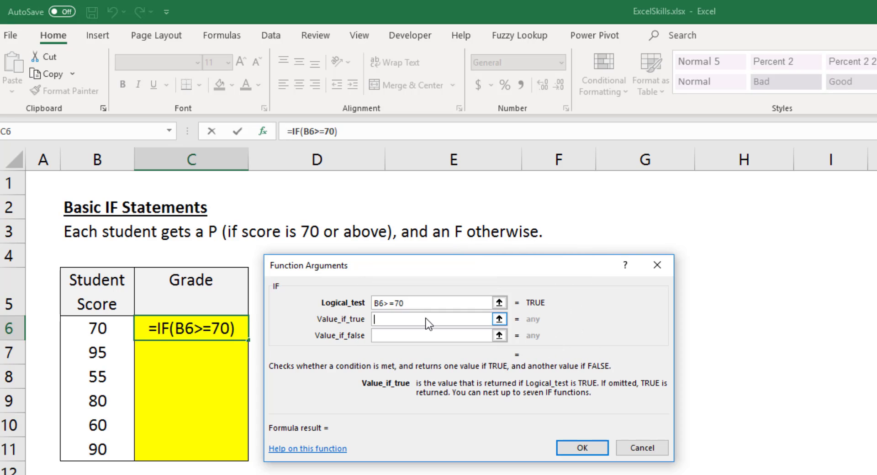
type("P")
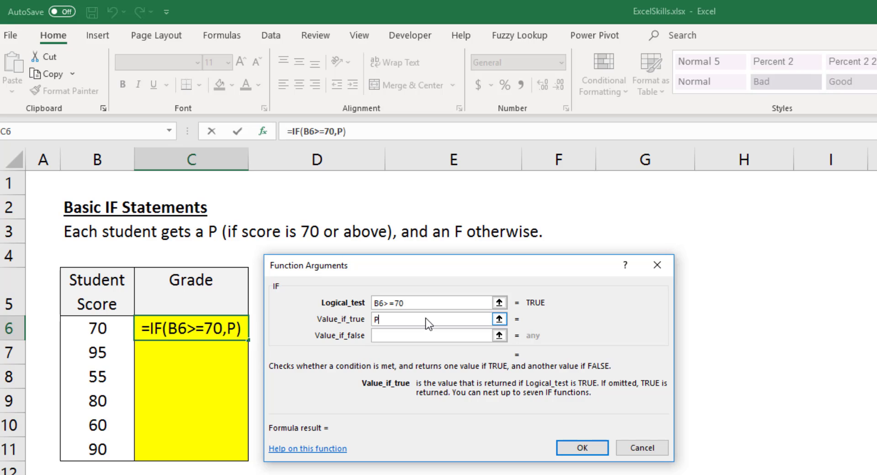
key("Tab")
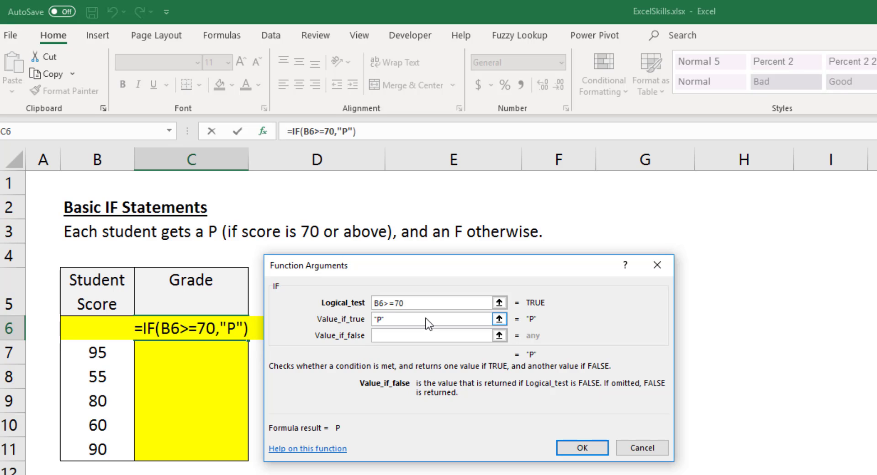
type("F")
key("Tab")
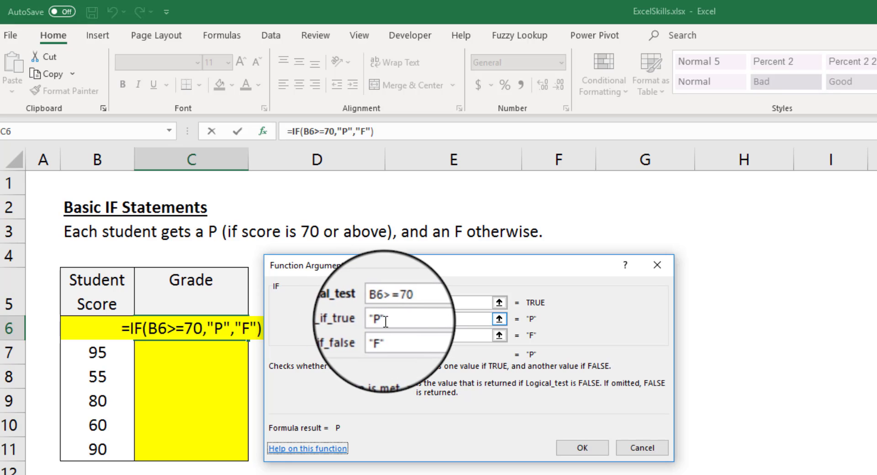
left_click(386, 336)
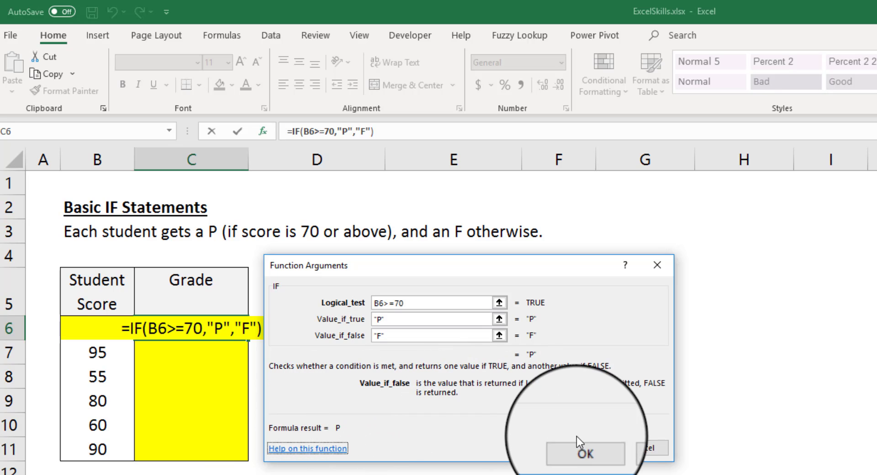
left_click(590, 450)
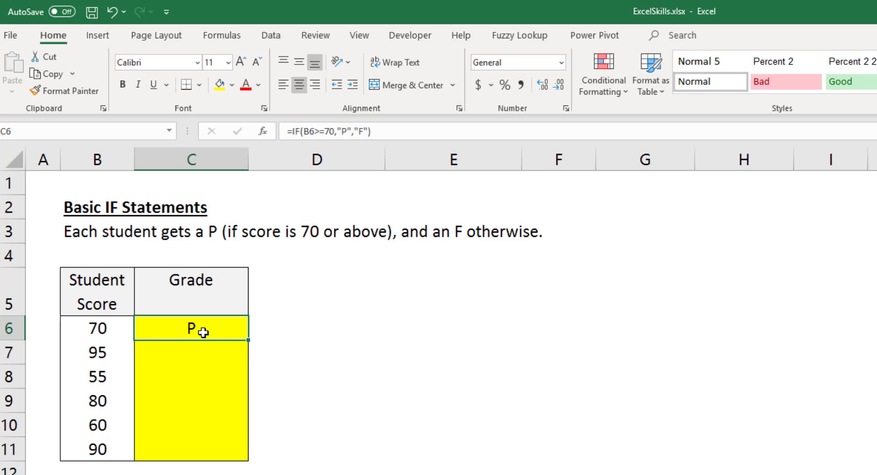
- Try filling the C6 grade formula down through C11, and undo the fill
double_click(248, 340)
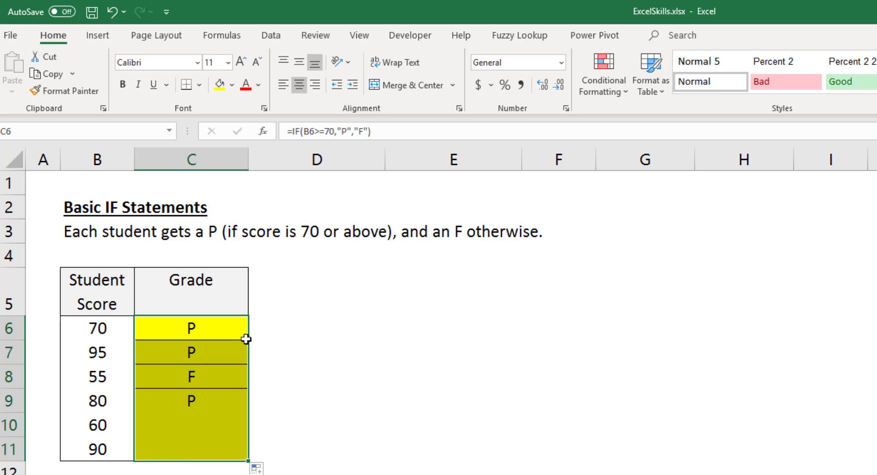
left_click(198, 471)
left_click(203, 456)
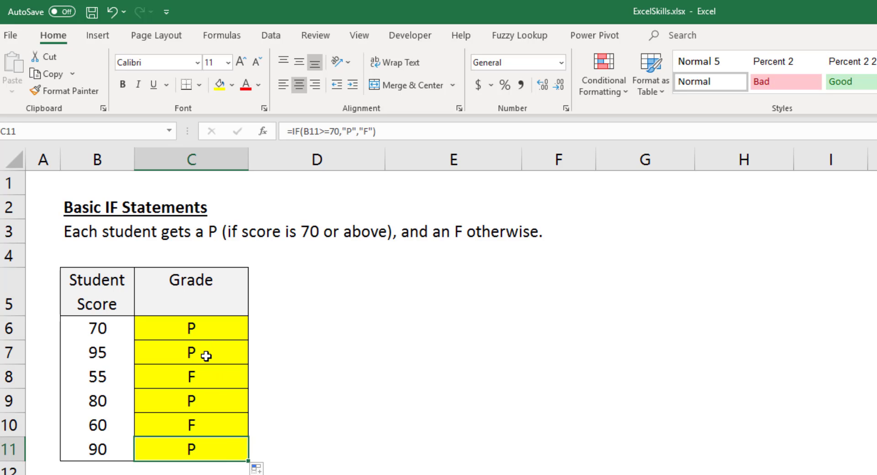
key("ctrl+z")
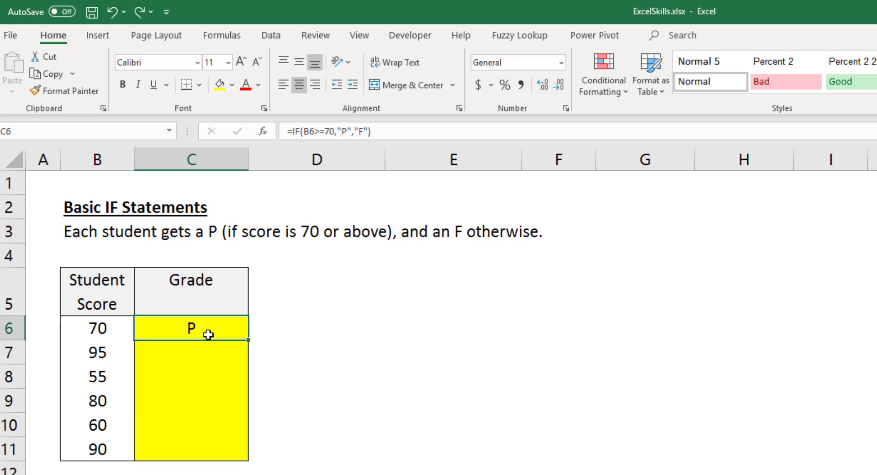
- Copy the grade formula from C6 and paste only the formulas into C7:C11
key("ctrl+c")
left_click_drag(204, 349, 212, 452)
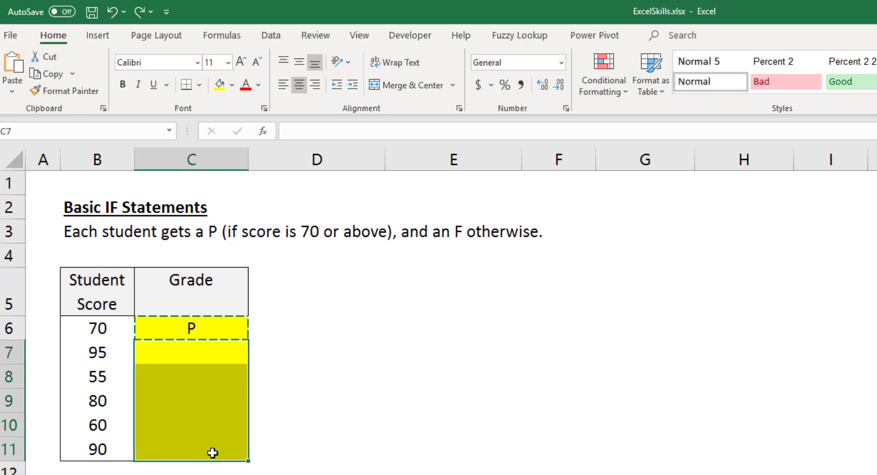
key("ctrl+alt+v")
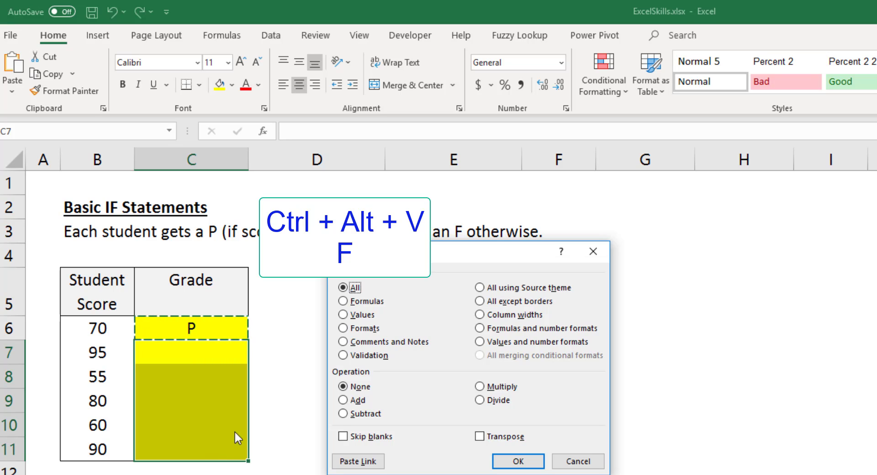
left_click(366, 303)
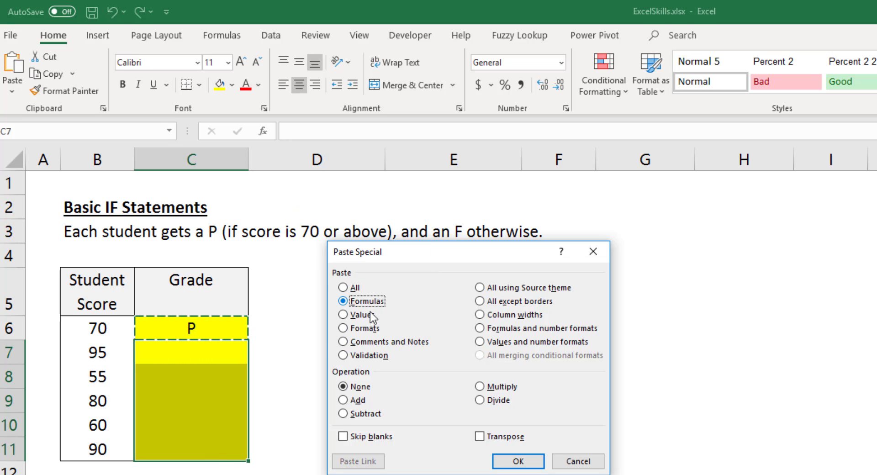
left_click(515, 462)
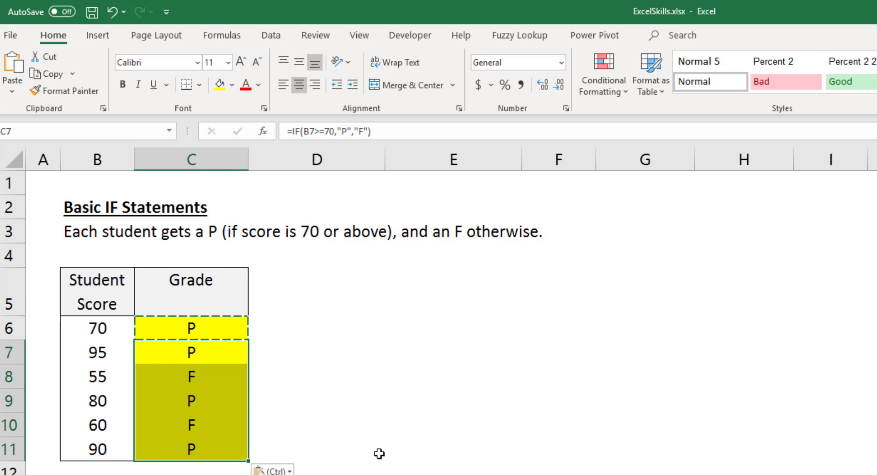
left_click(378, 453)
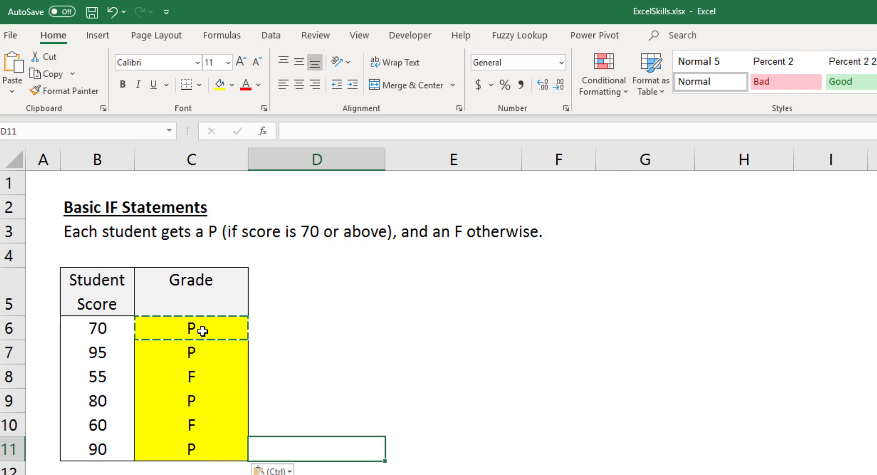
- Check the copied grades against the scores in rows 8 to 11, and inspect the IF formulas in C9 and C10
left_click(146, 380)
left_click(111, 379)
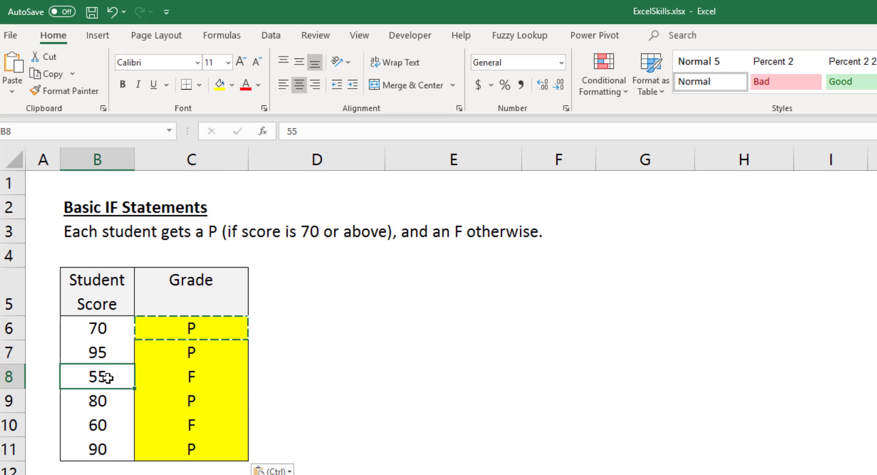
left_click(193, 409)
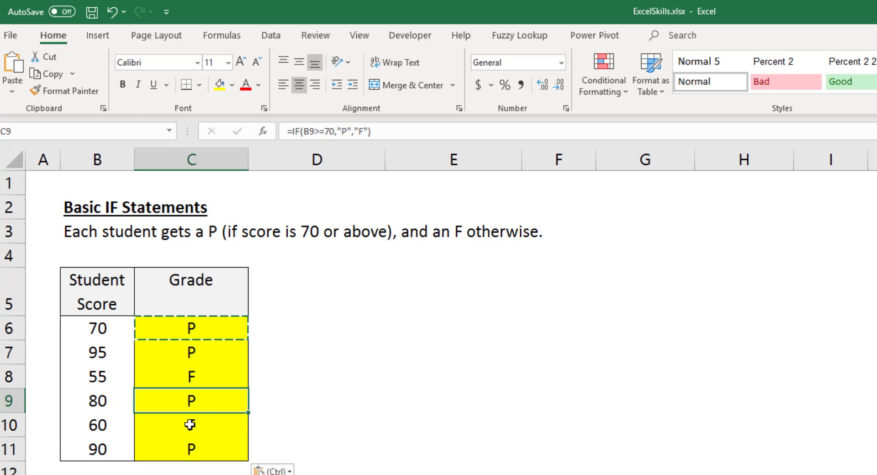
left_click(190, 425)
left_click(95, 425)
left_click(190, 451)
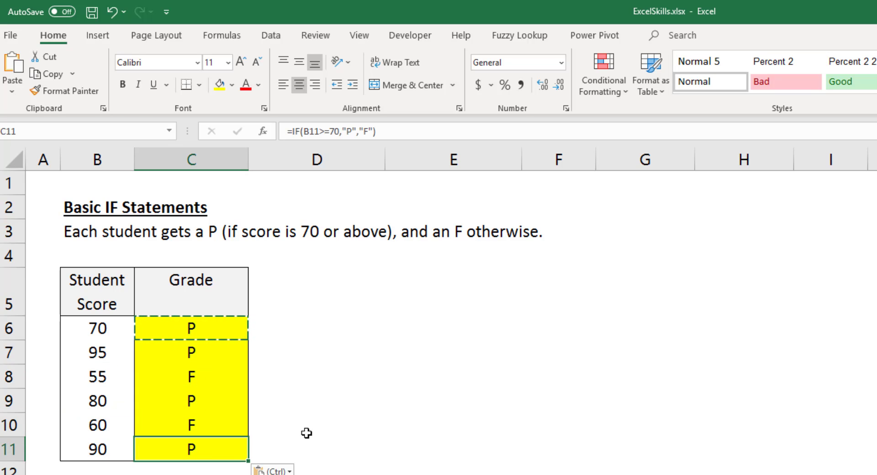
double_click(187, 404)
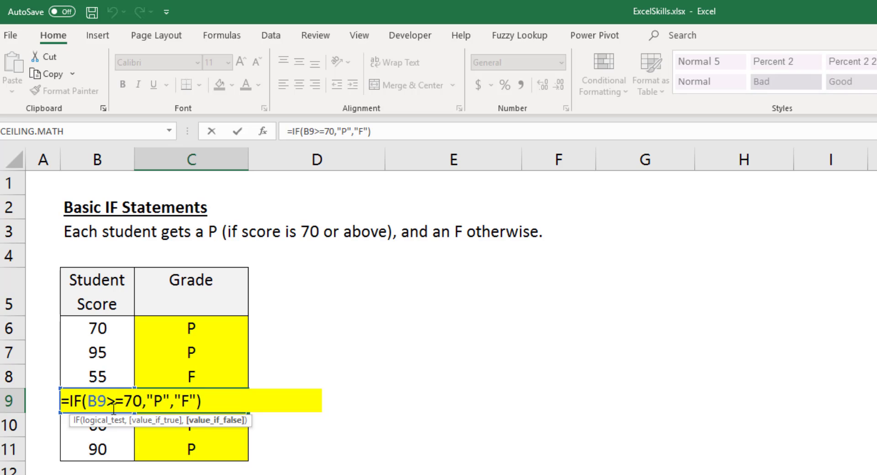
key("Return")
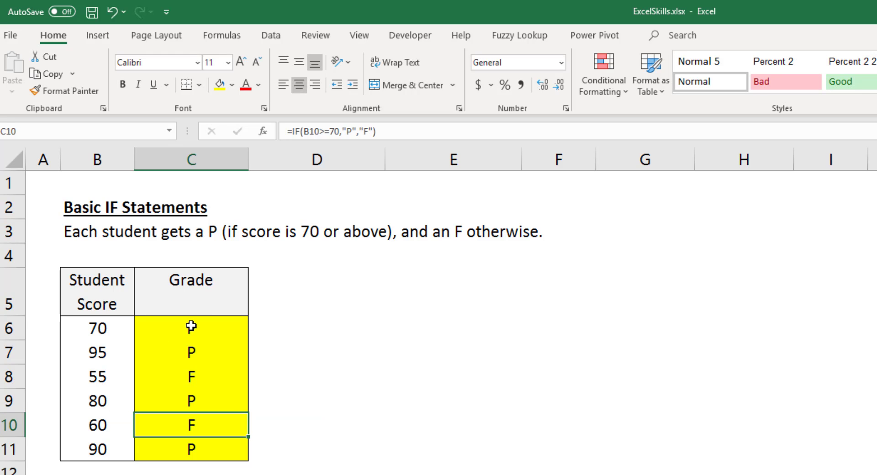
left_click(263, 133)
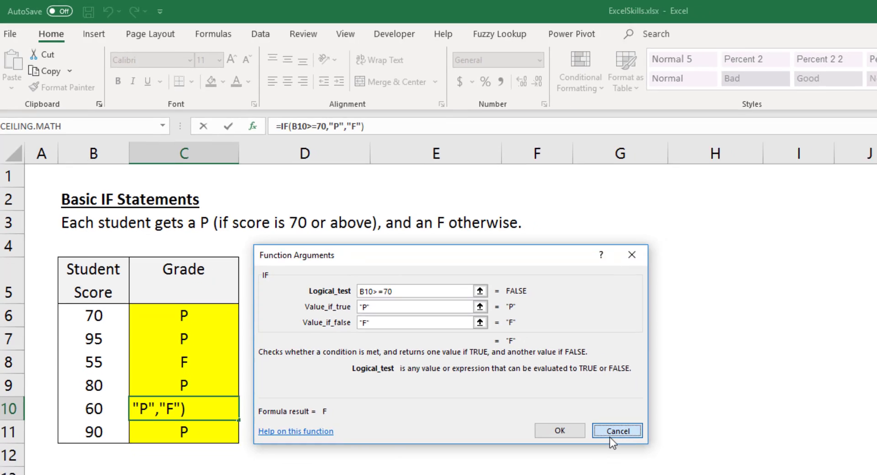
left_click(594, 447)
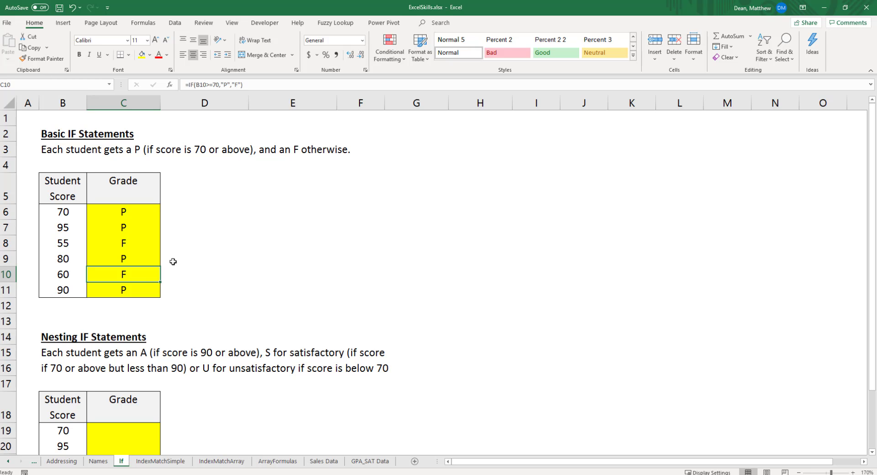
- Bring the Nesting IF Statements exercise and its grade table into view
scroll(186, 262, "down", 1)
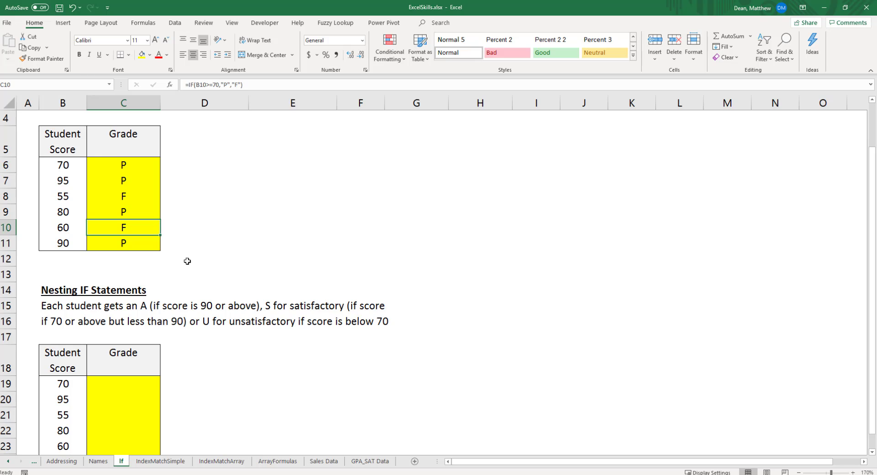
scroll(187, 261, "down", 2)
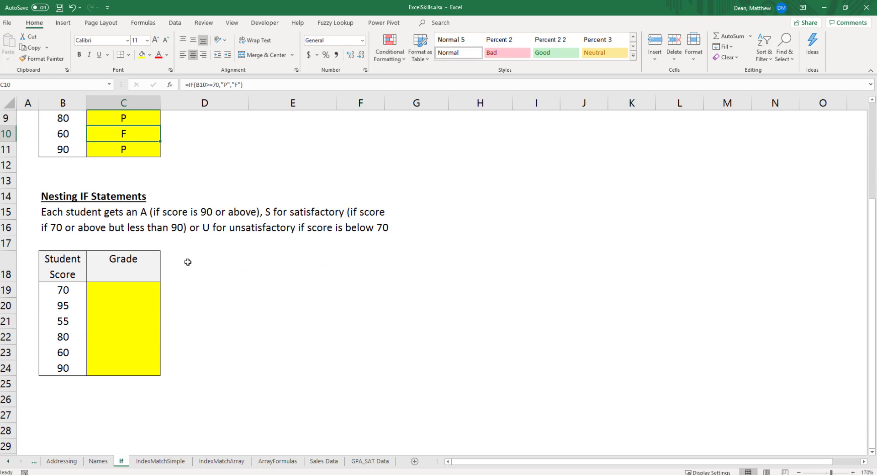